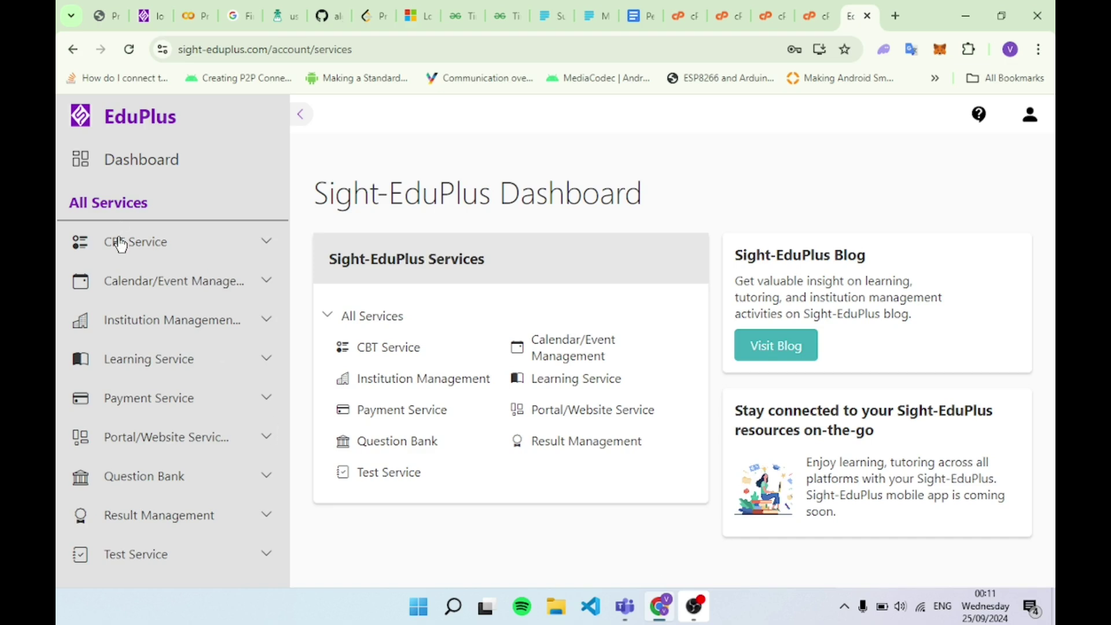
Start creating a new CBT in the CBT service and title it "Live CBT"
click(268, 247)
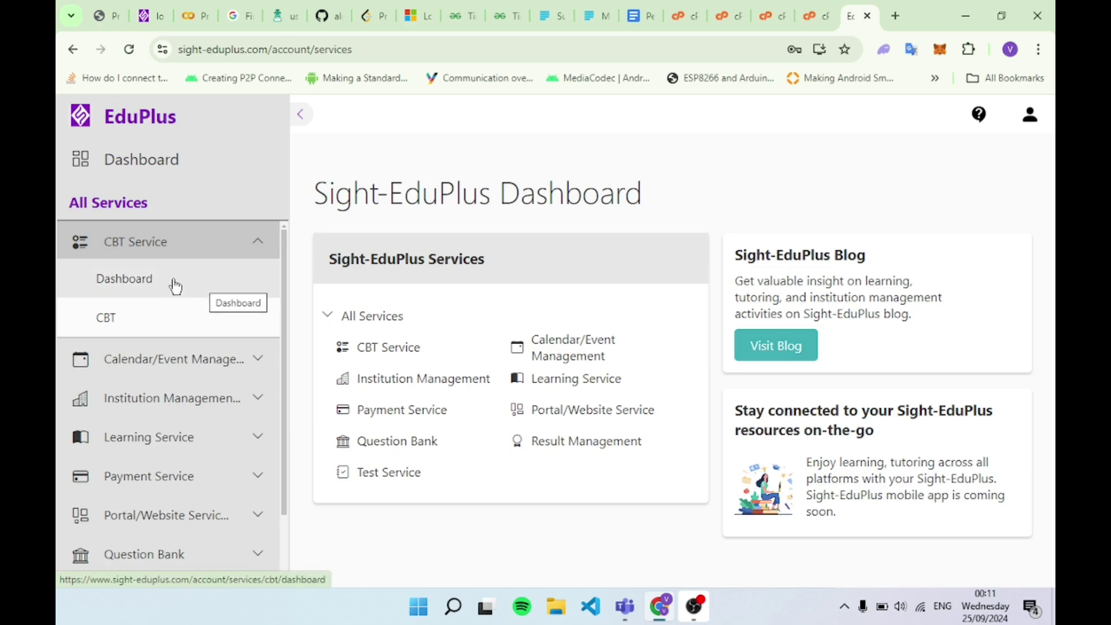
click(167, 329)
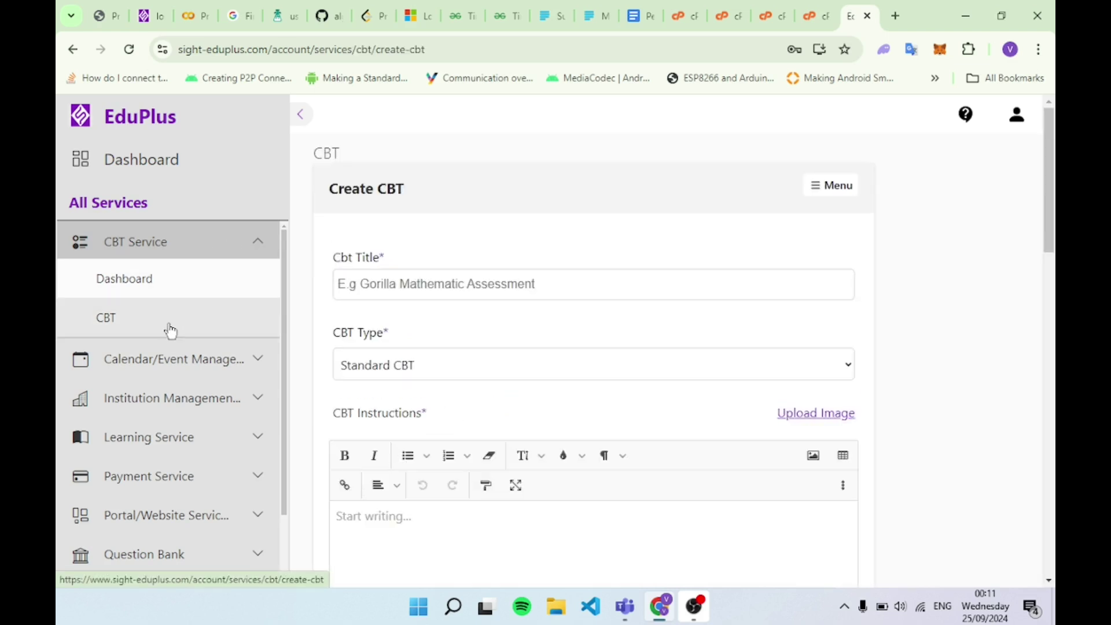
click(440, 279)
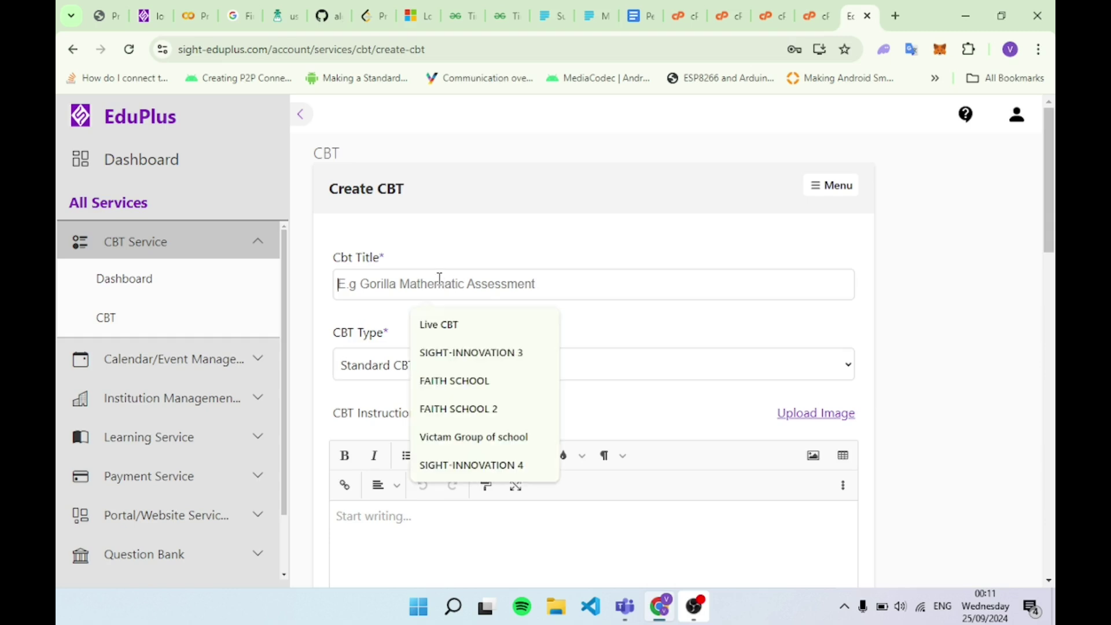
click(484, 324)
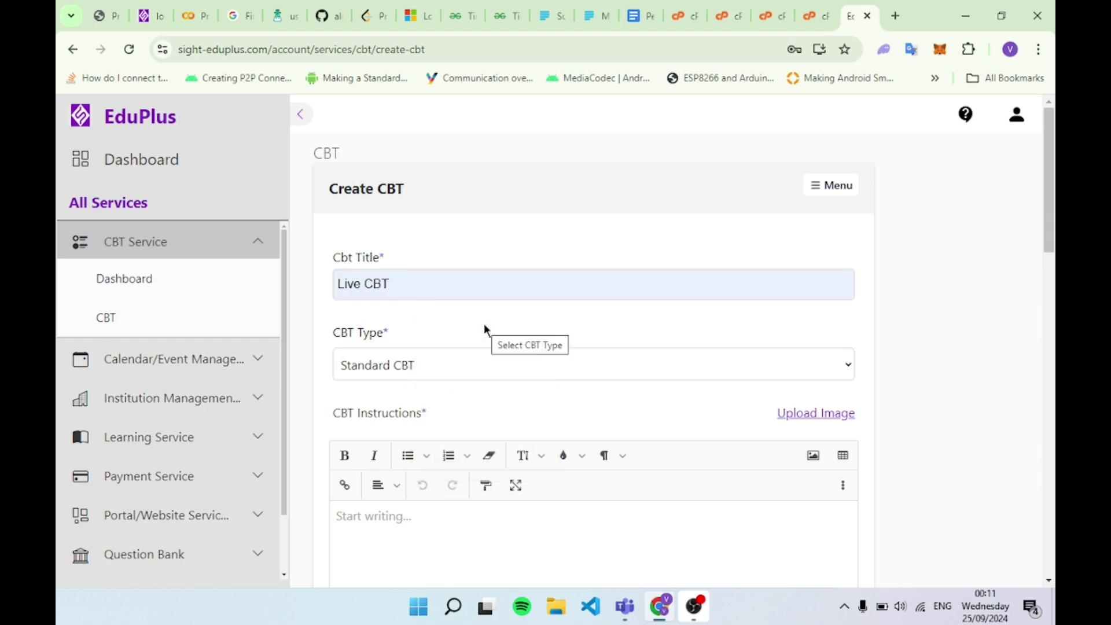
Review the available CBT types and the CBT instructions editor without changing either one
click(393, 381)
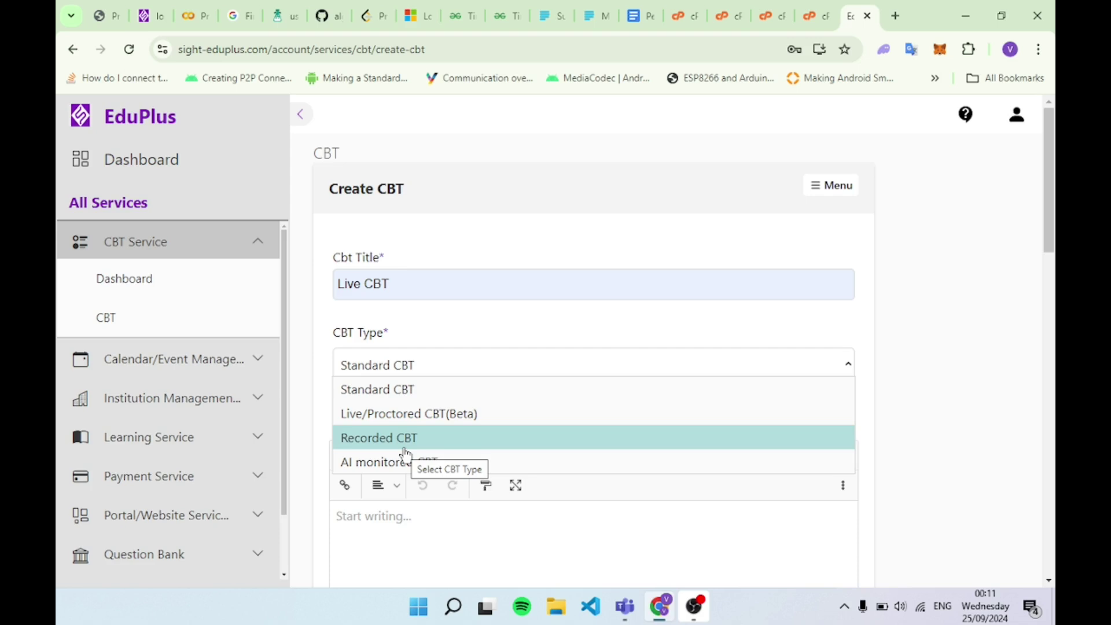
scroll(406, 454, down, 1)
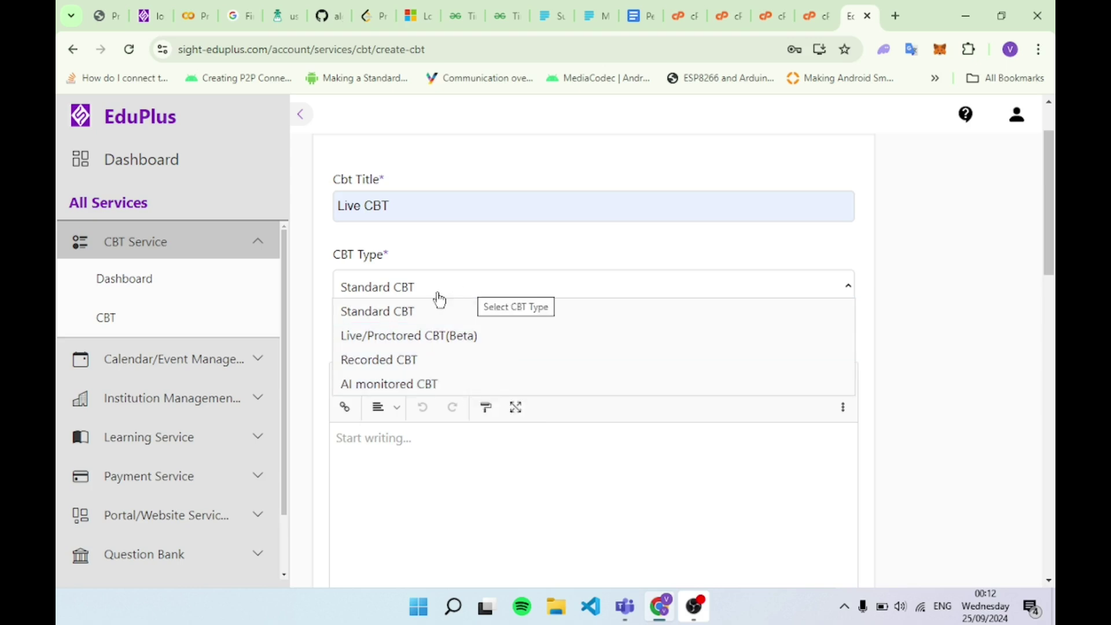
click(479, 293)
scroll(437, 365, down, 3)
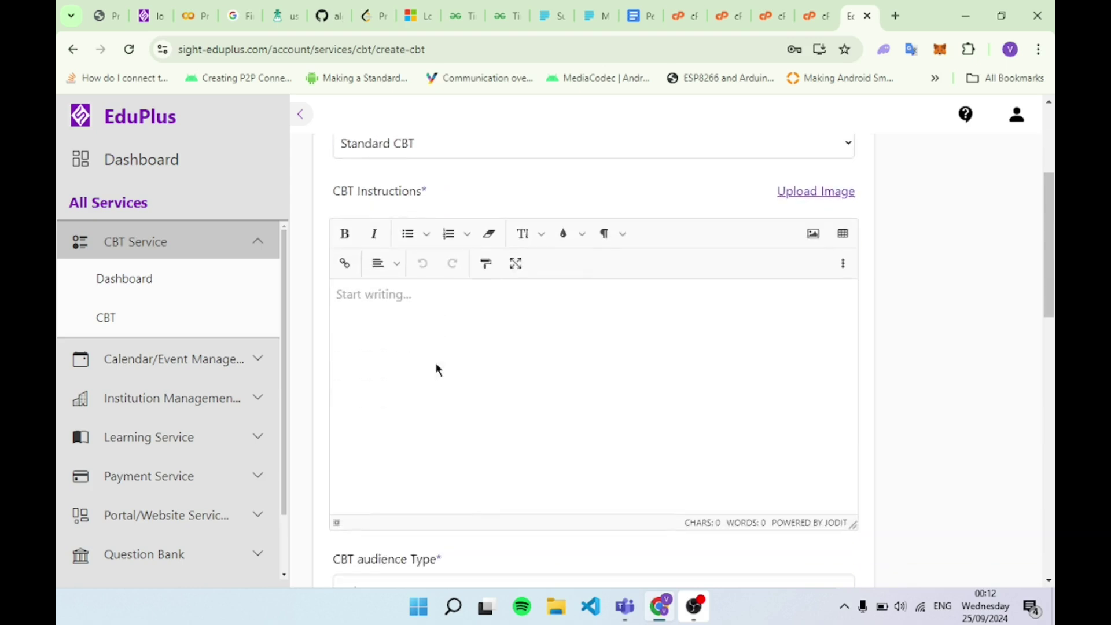
click(389, 291)
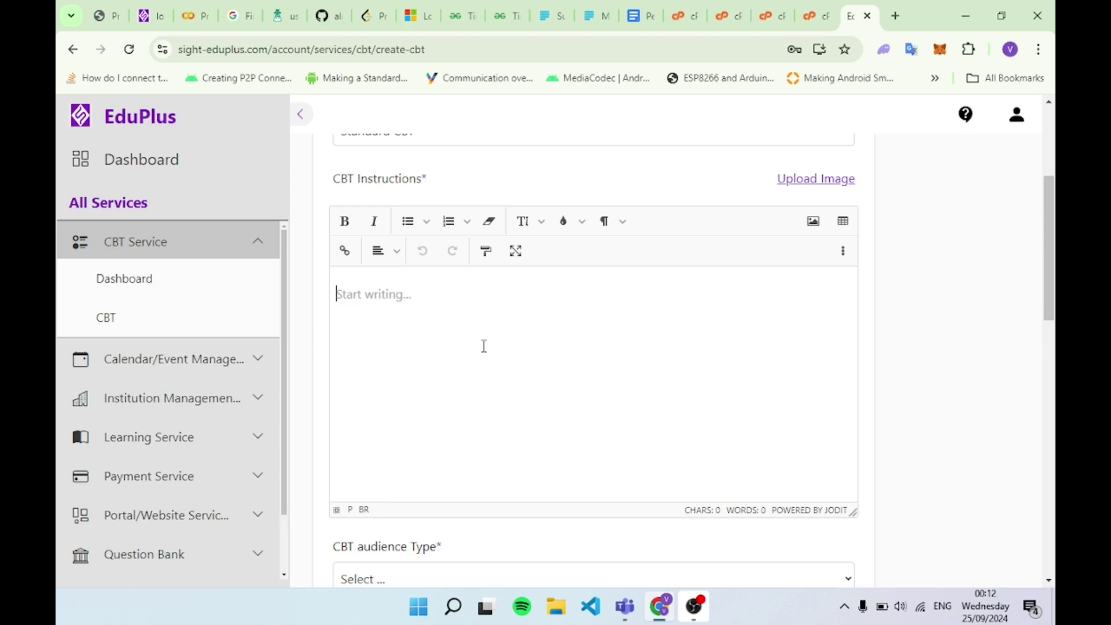
Set the CBT audience type to Email List and add the candidate's e-mail address
scroll(484, 346, down, 2)
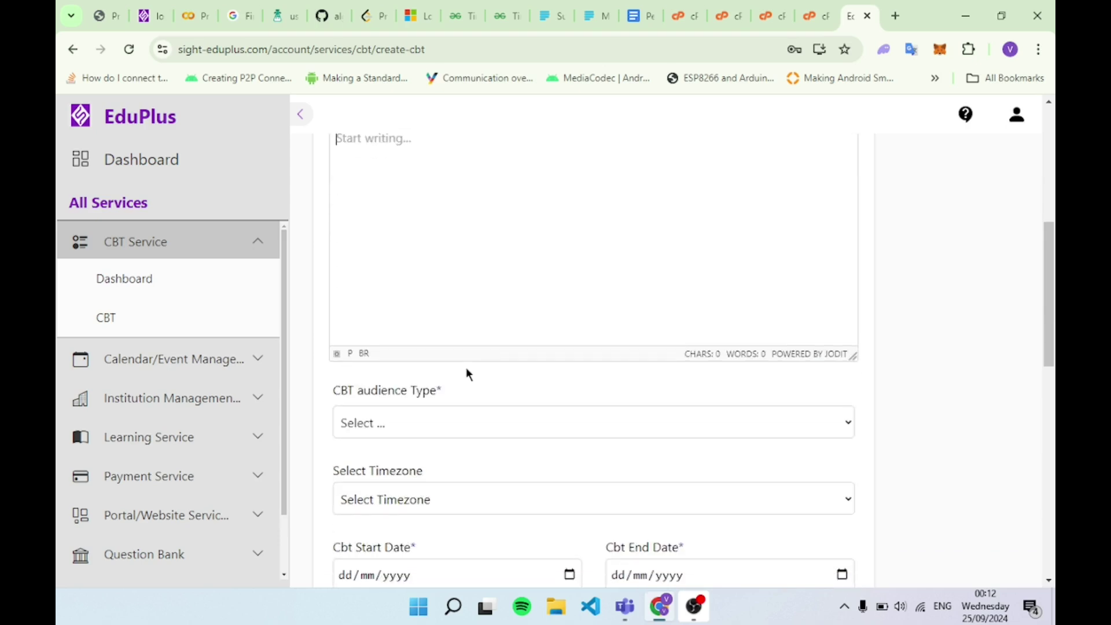
click(359, 436)
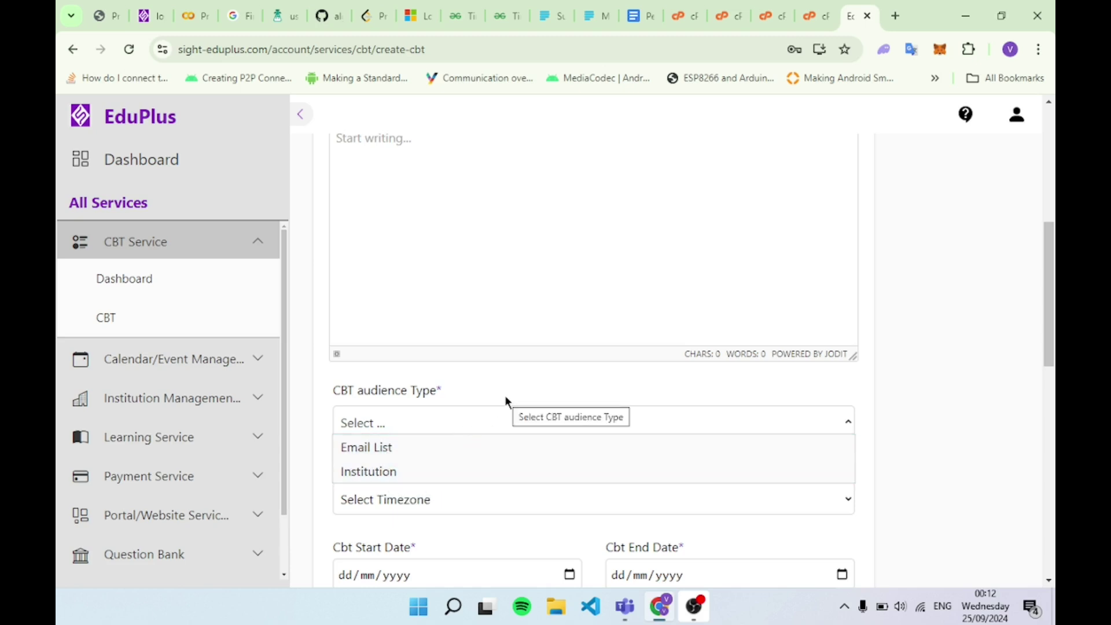
click(383, 447)
scroll(393, 439, down, 4)
click(386, 265)
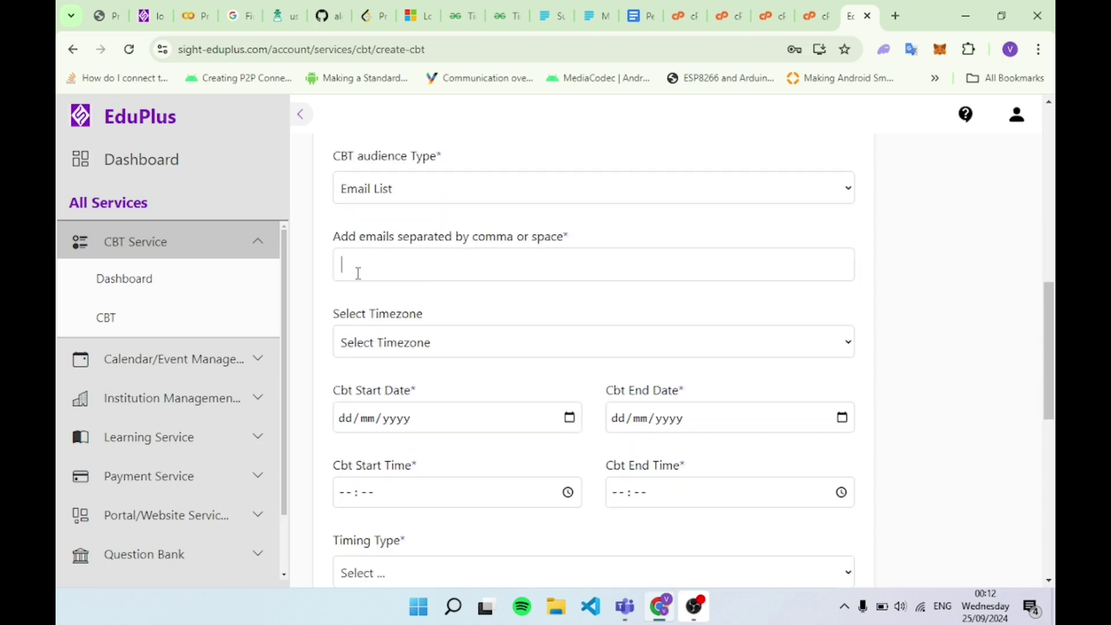
text(v)
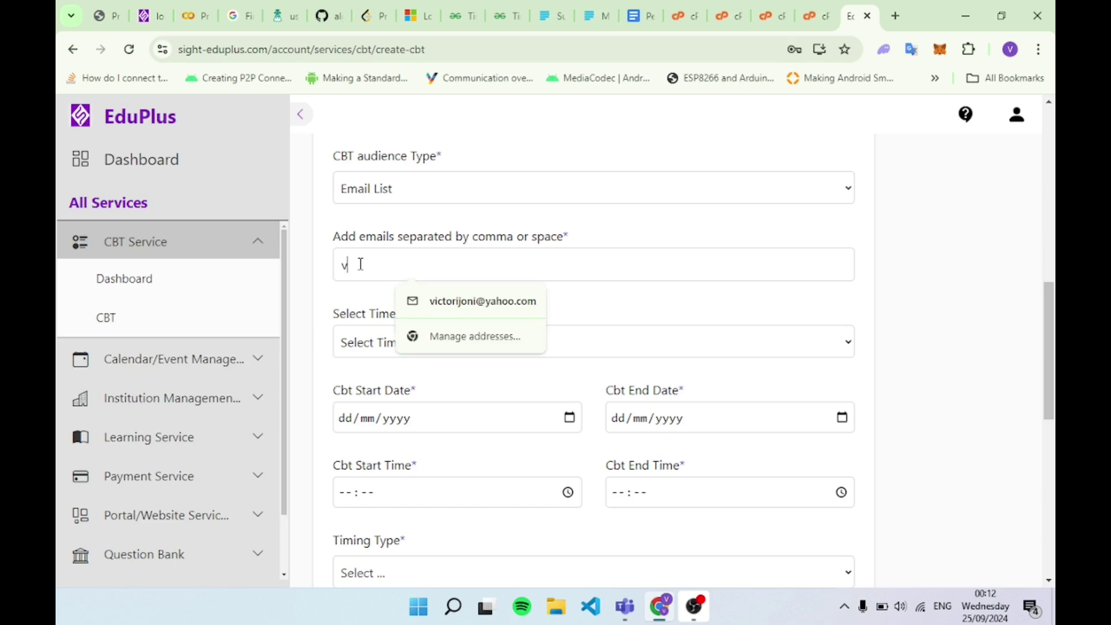
click(475, 306)
key(space)
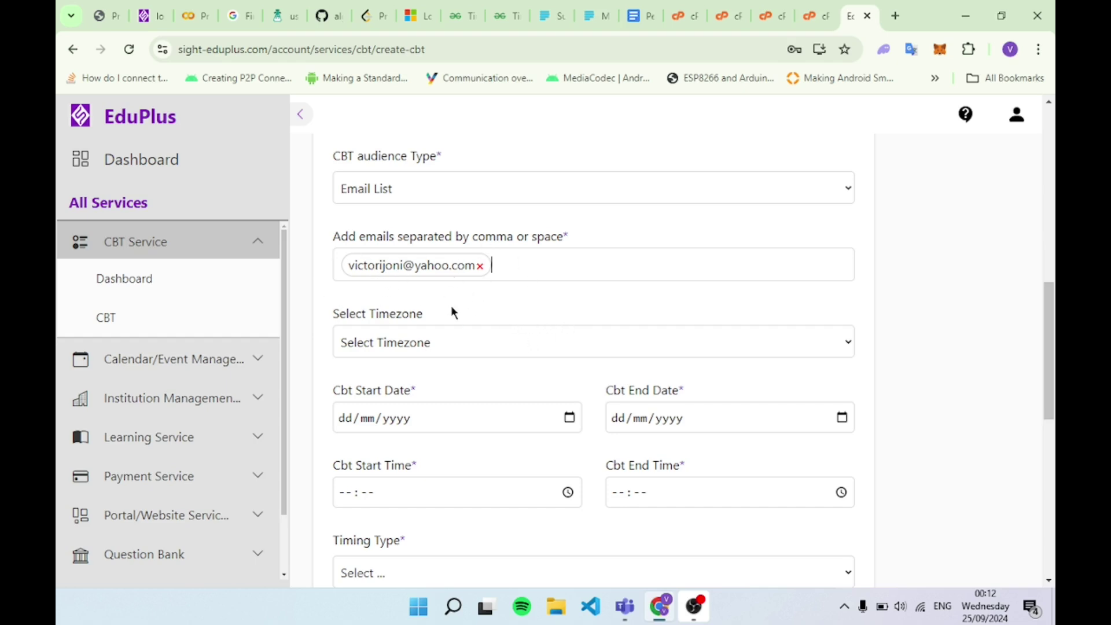
Review the timezone choices for the CBT without selecting one
click(426, 354)
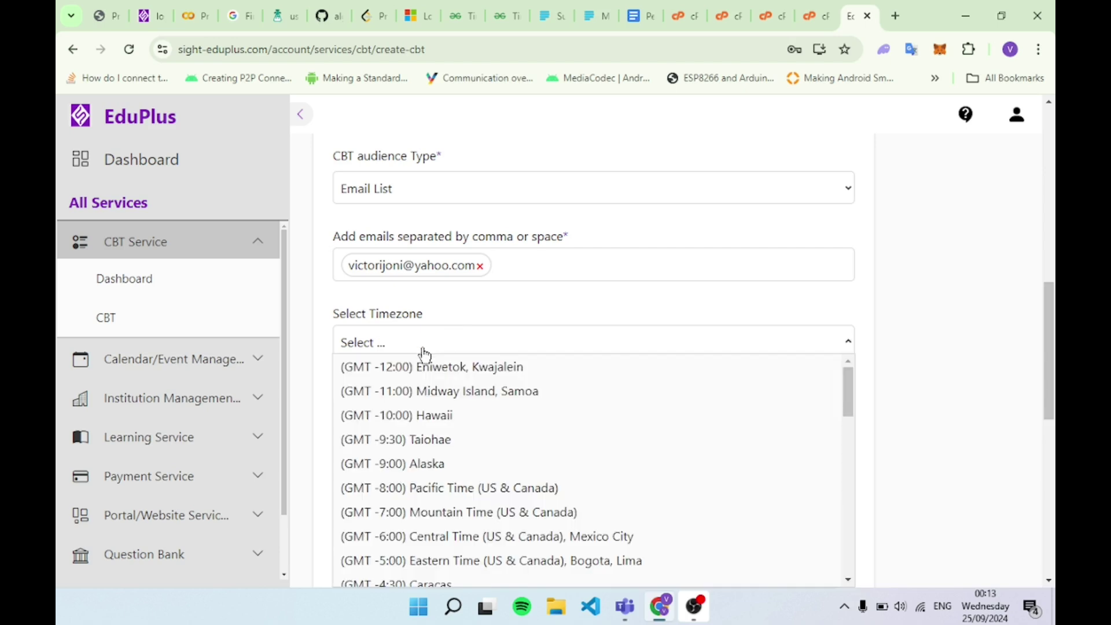
scroll(425, 354, down, 3)
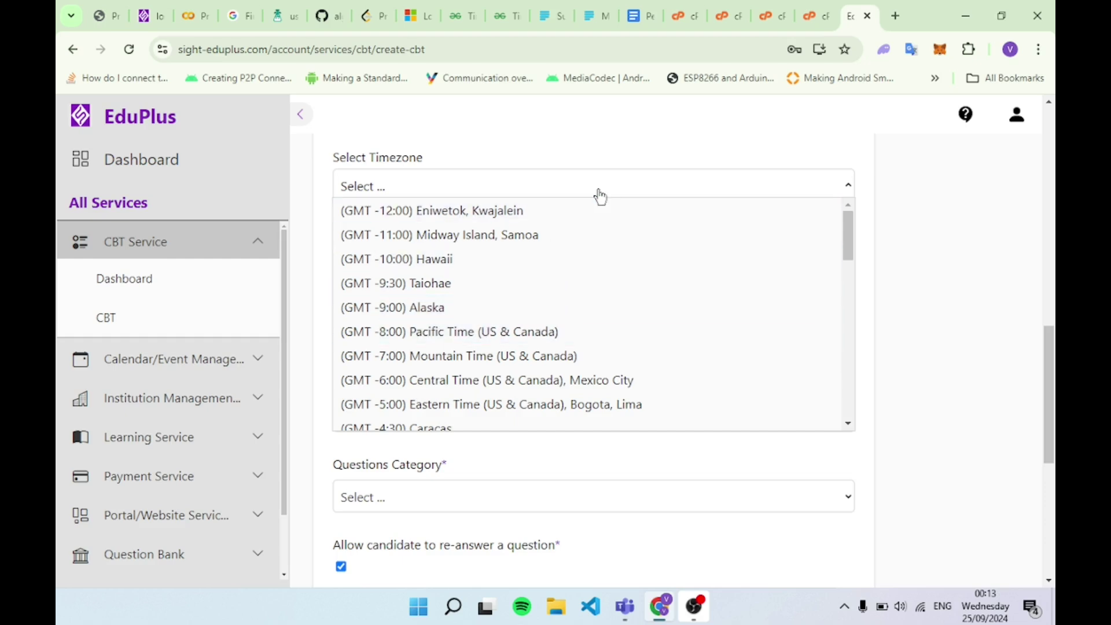
click(643, 136)
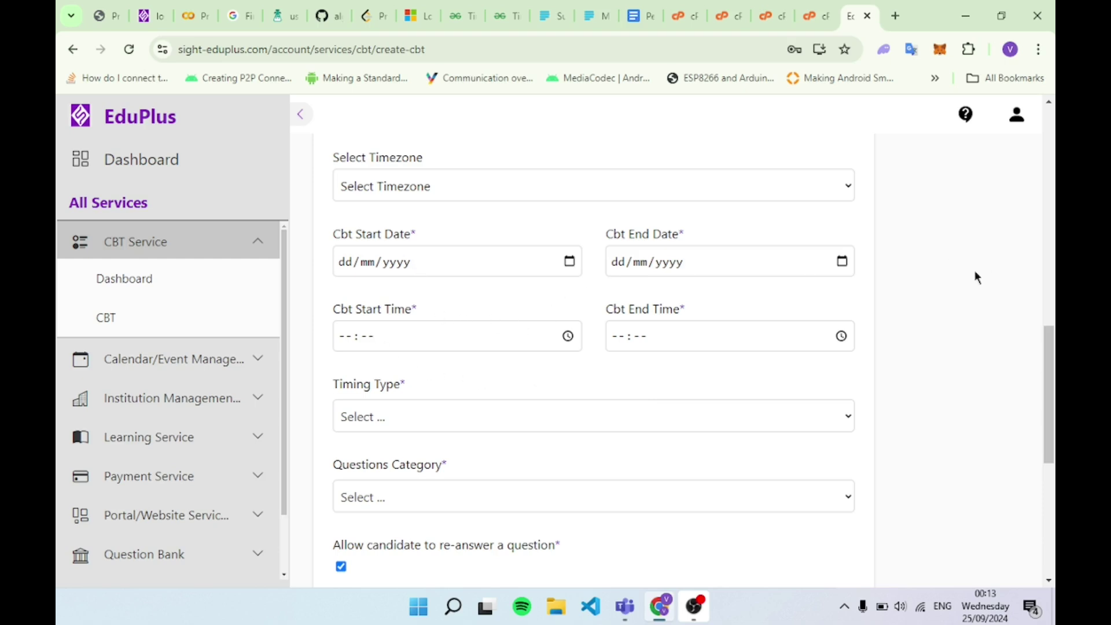
Examine the timing type options and the available question categories for the CBT
scroll(714, 356, down, 2)
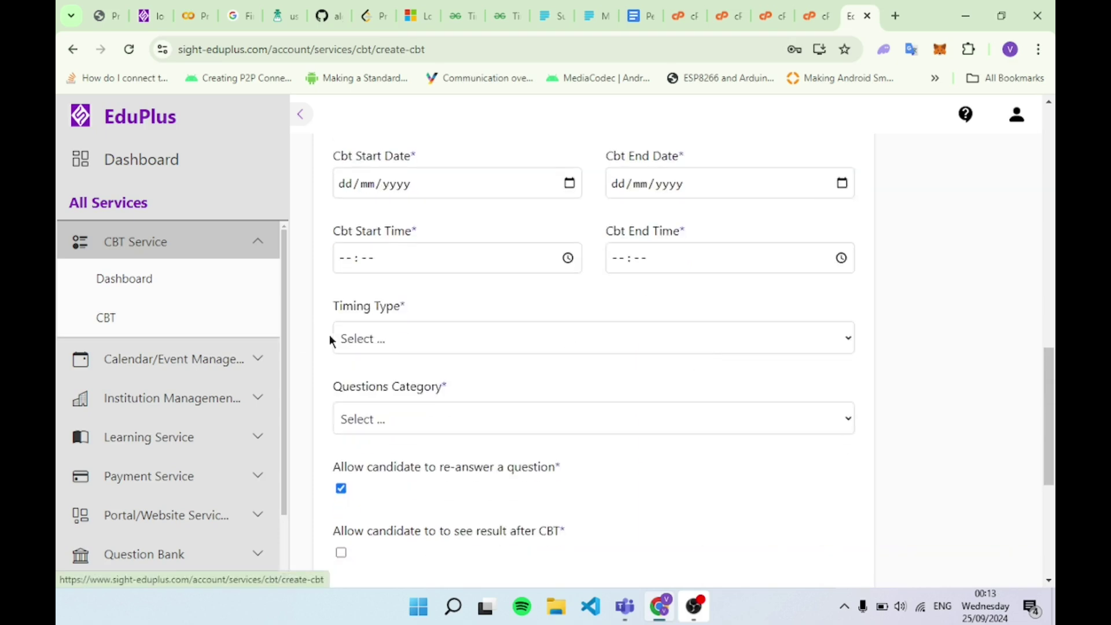
click(363, 342)
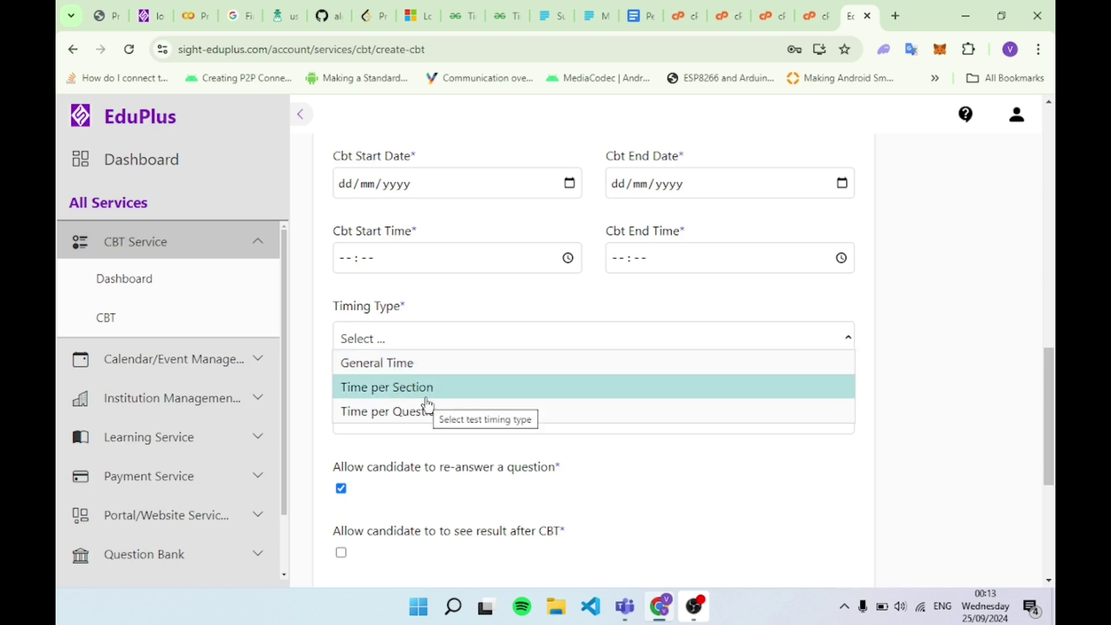
key(Escape)
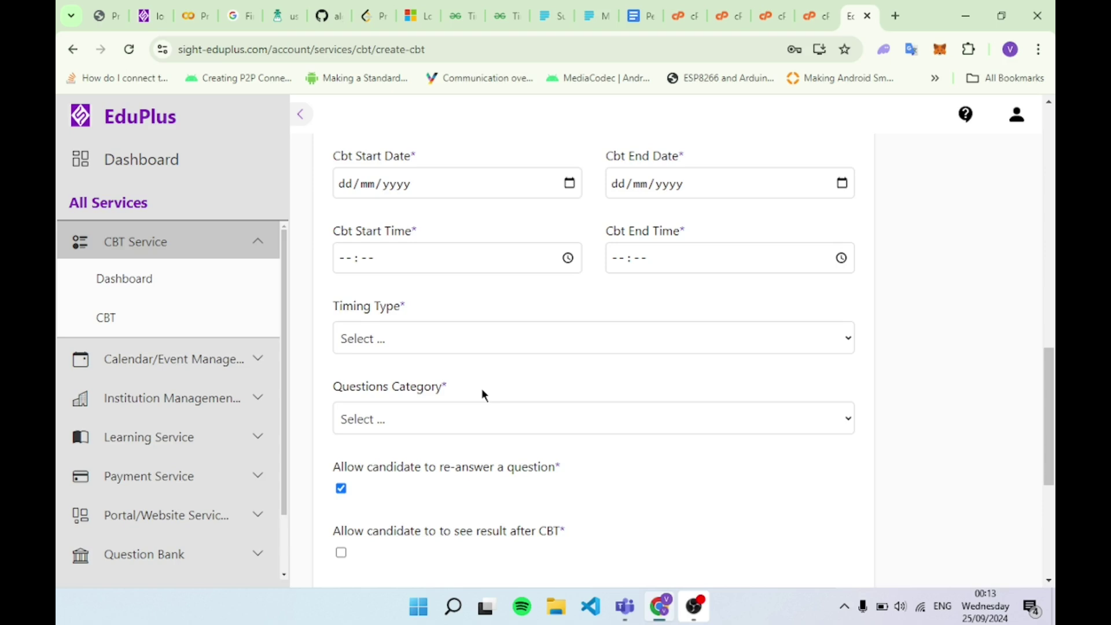
click(357, 425)
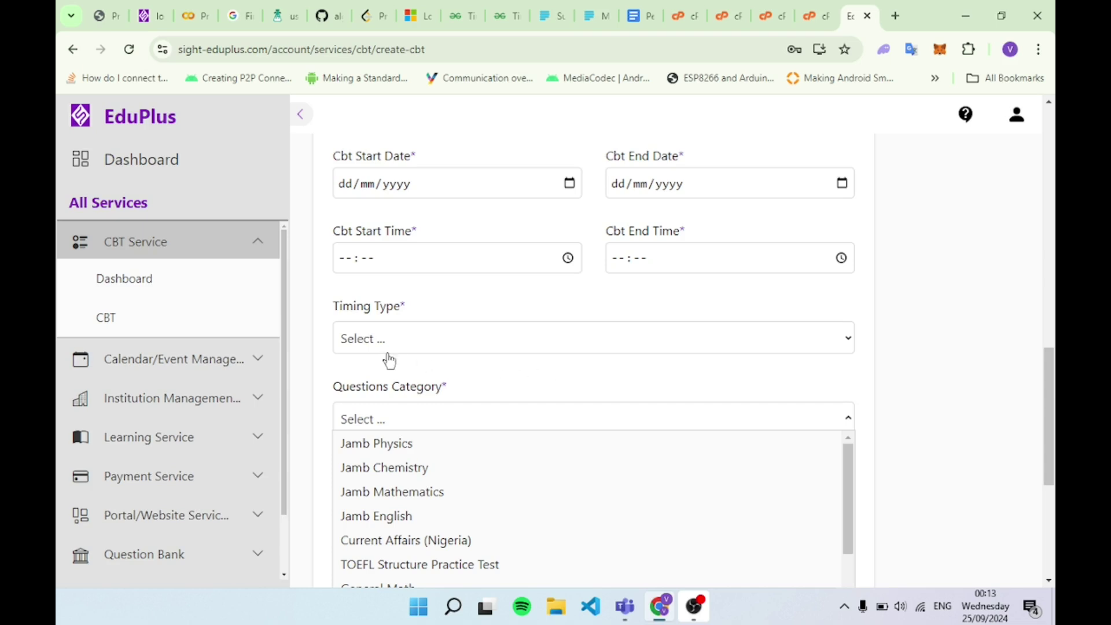
click(356, 347)
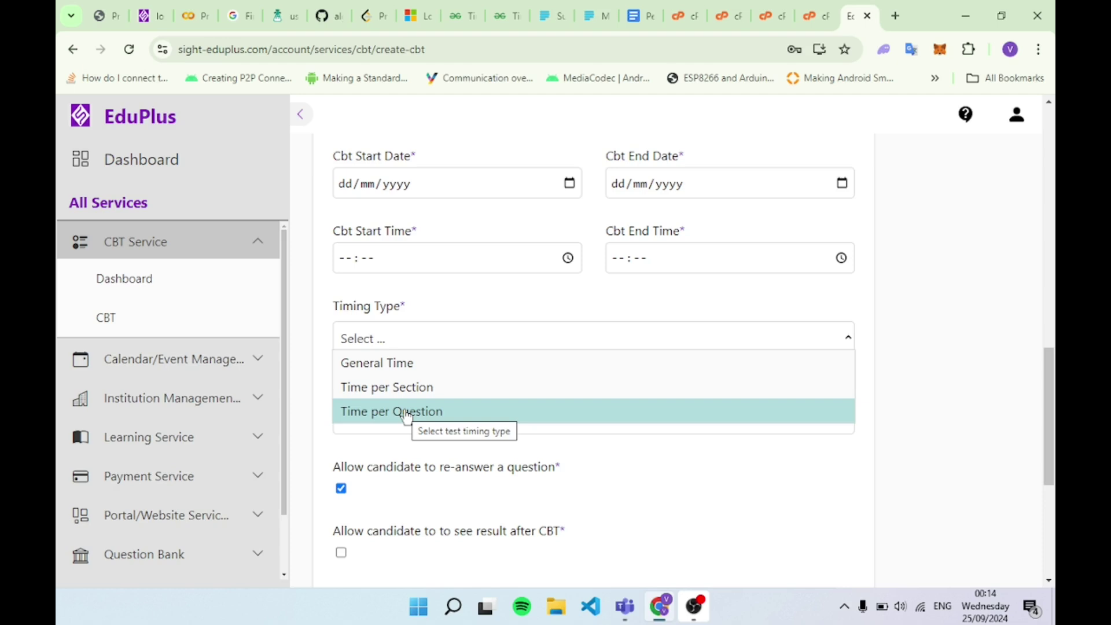
Enable the payment link and form attachment options for the CBT
scroll(406, 416, down, 1)
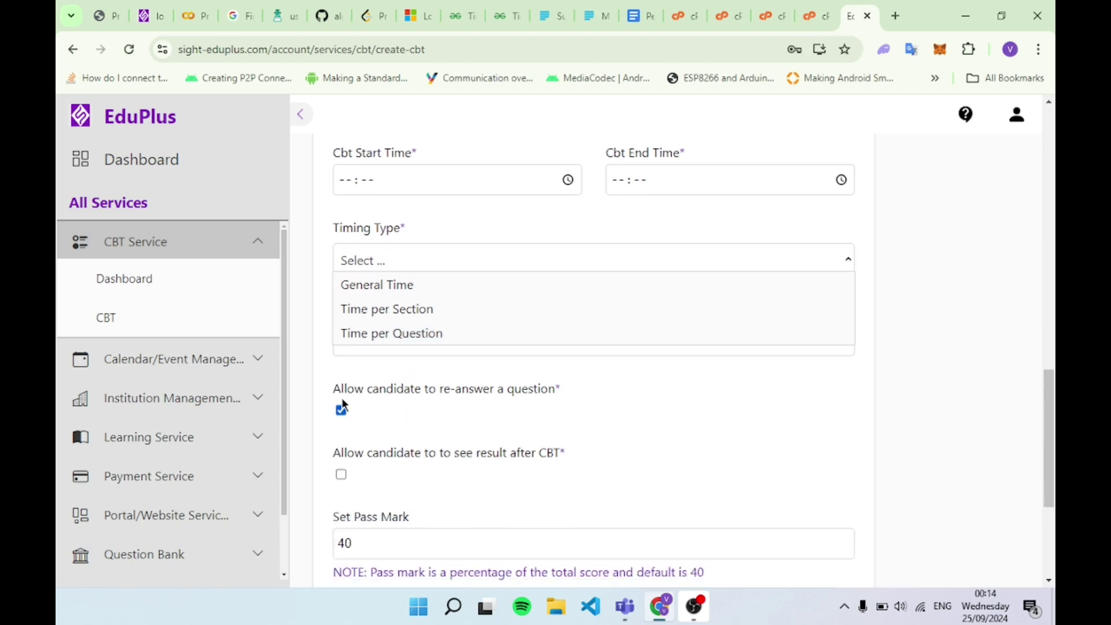
scroll(341, 405, down, 2)
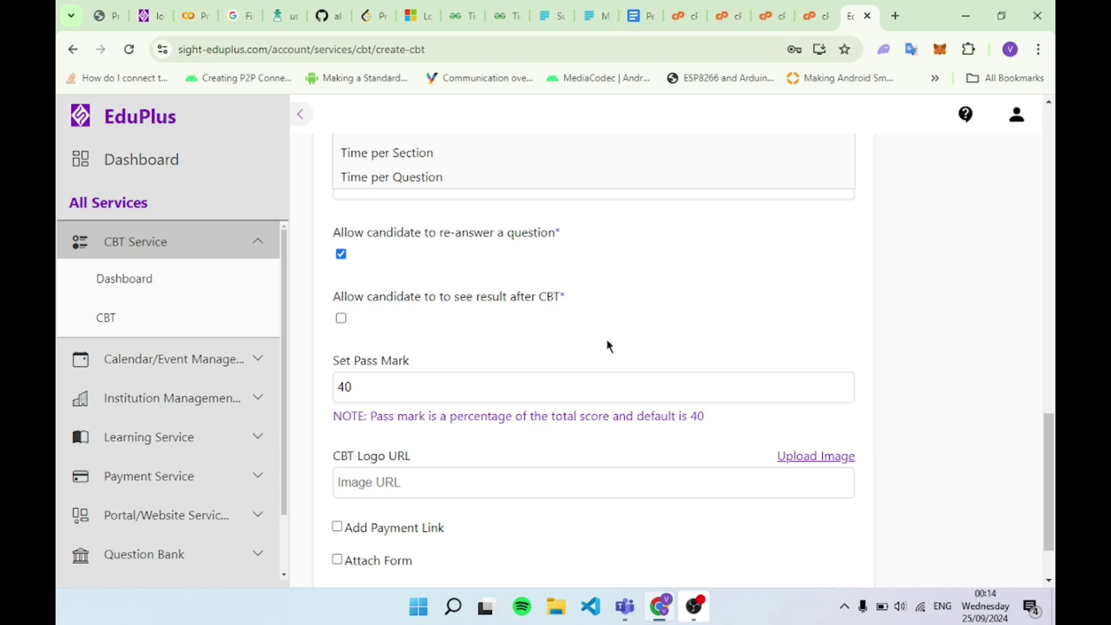
scroll(608, 345, down, 2)
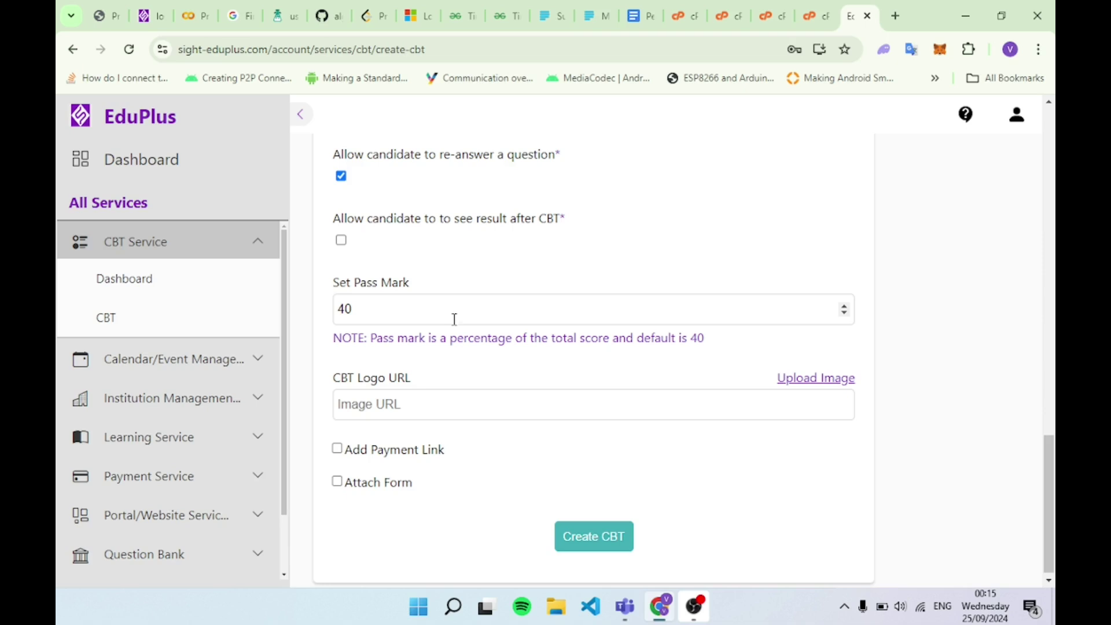
scroll(455, 320, down, 1)
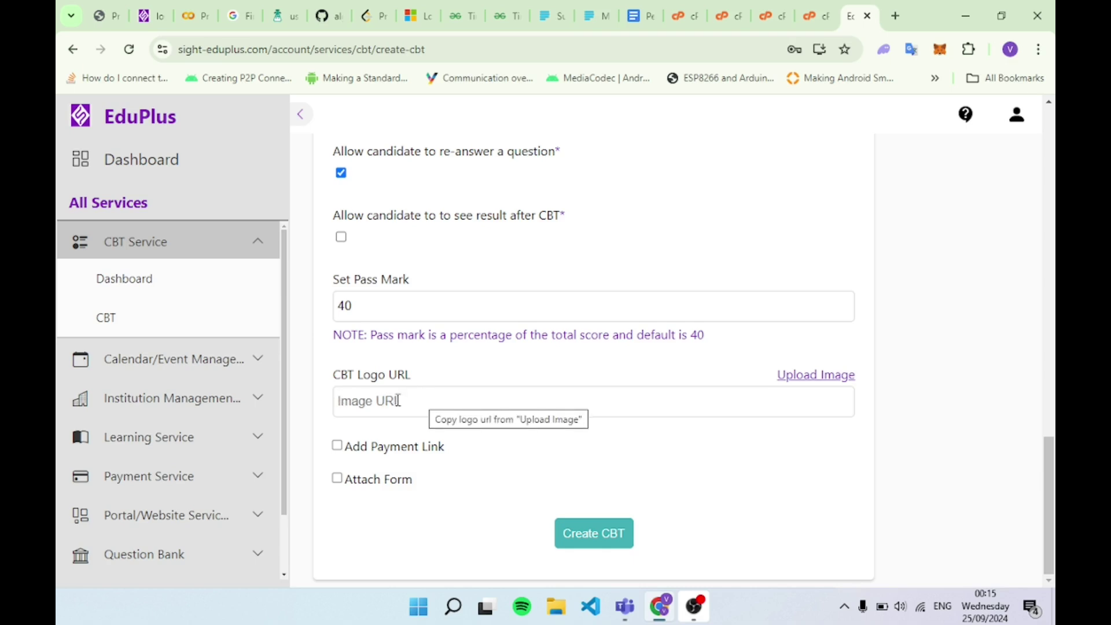
click(338, 446)
scroll(533, 460, down, 1)
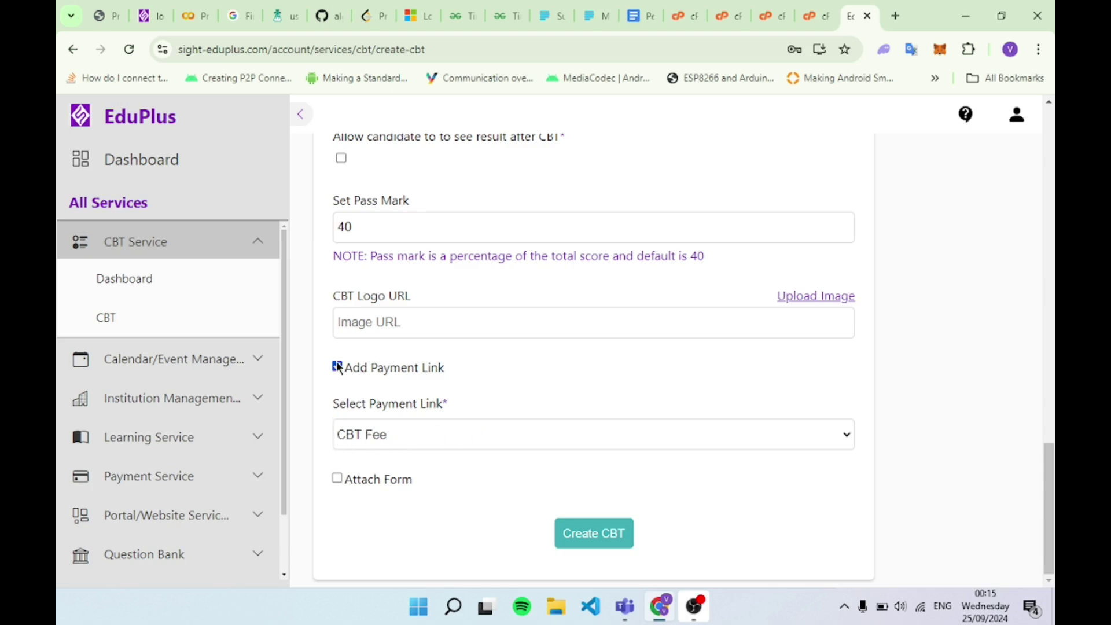
click(340, 481)
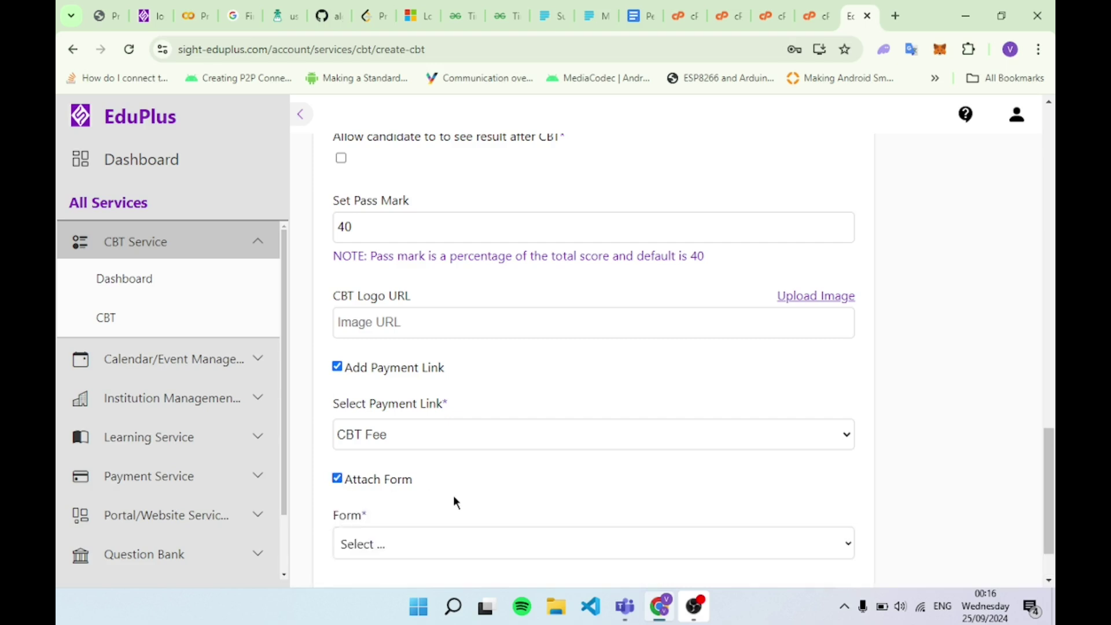
scroll(453, 495, down, 1)
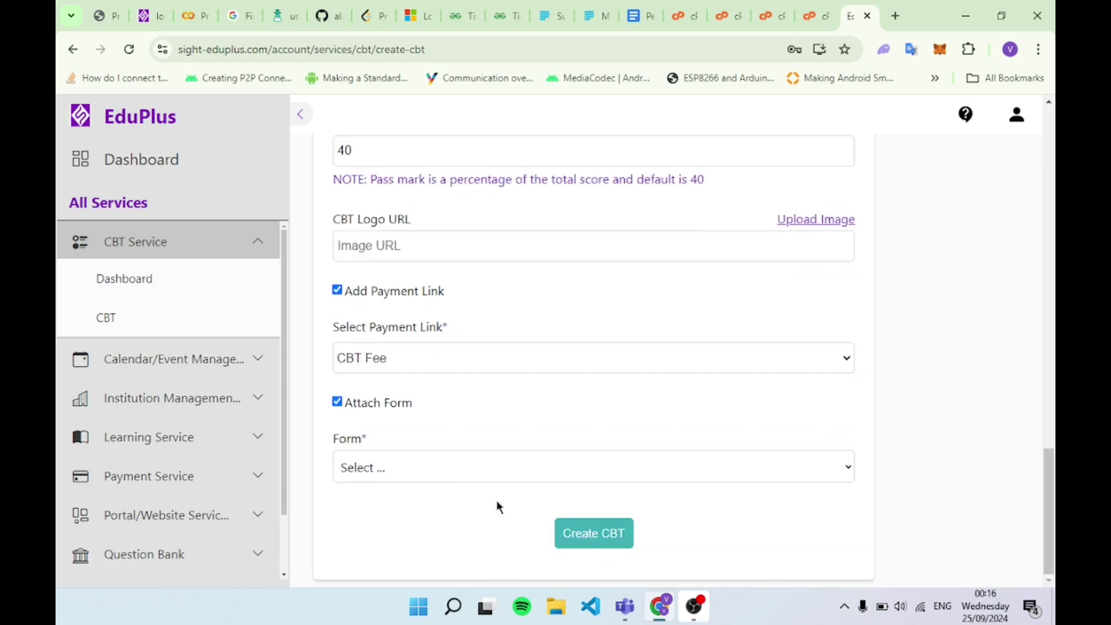